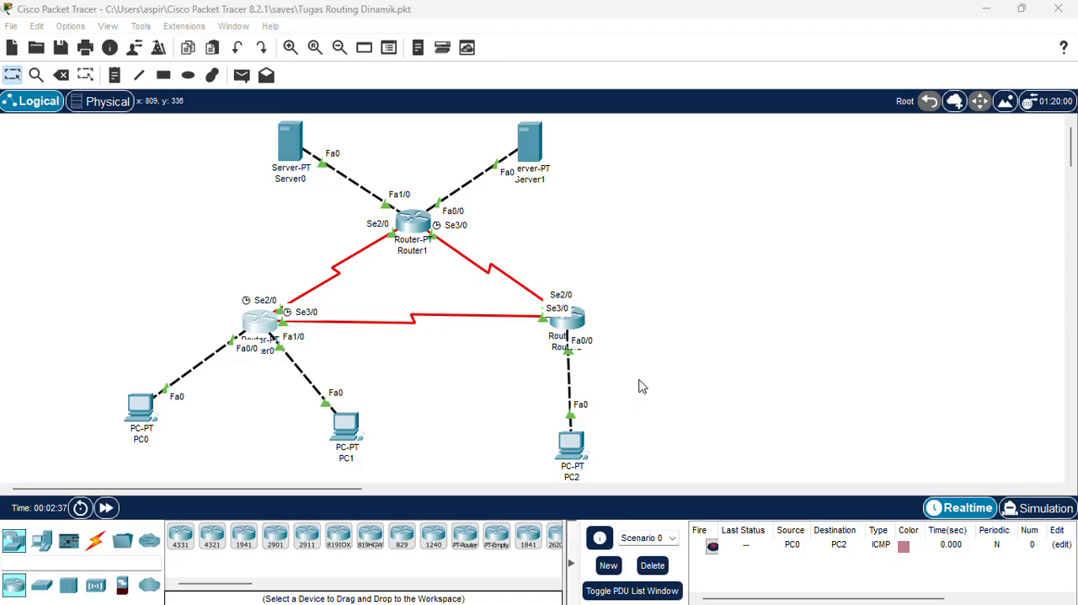
{"action": "scroll", "coordinate": [640, 386], "scroll_direction": "down", "scroll_amount": 3}
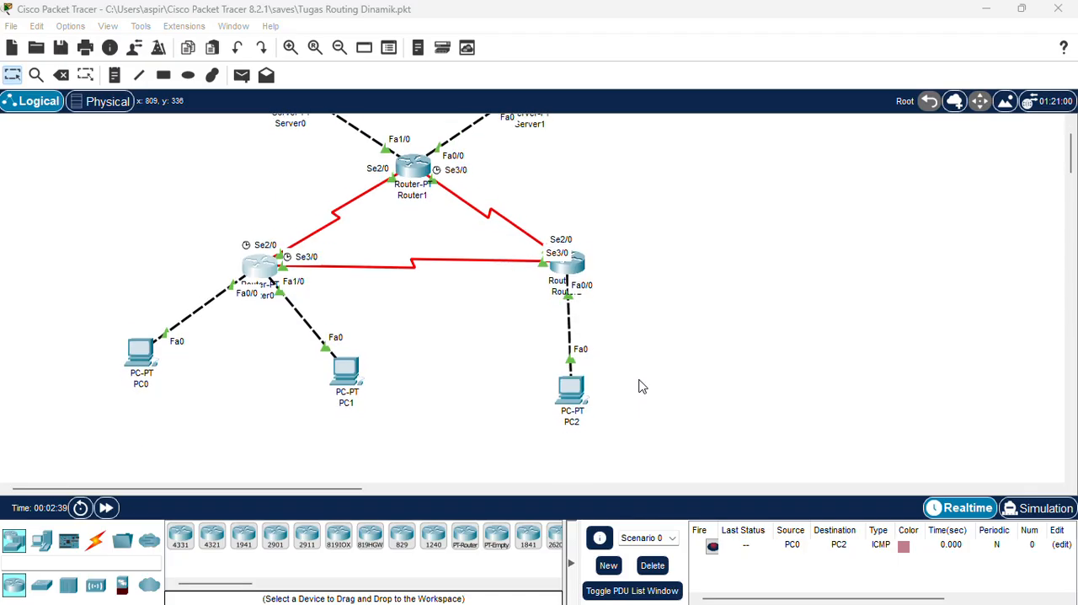
{"action": "scroll", "coordinate": [641, 385], "scroll_direction": "up", "scroll_amount": 3}
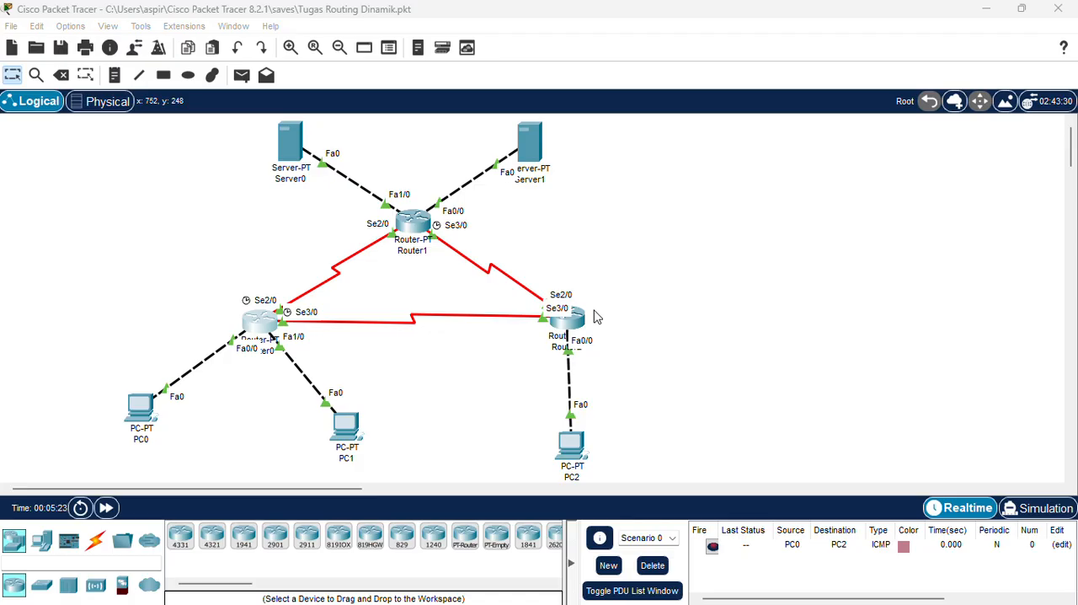
{"action": "scroll", "coordinate": [594, 317], "scroll_direction": "down", "scroll_amount": 1}
{"action": "scroll", "coordinate": [593, 317], "scroll_direction": "up", "scroll_amount": 1}
Examine the network addresses listed in Router0's RIP routing configuration.
{"action": "left_click", "coordinate": [259, 326]}
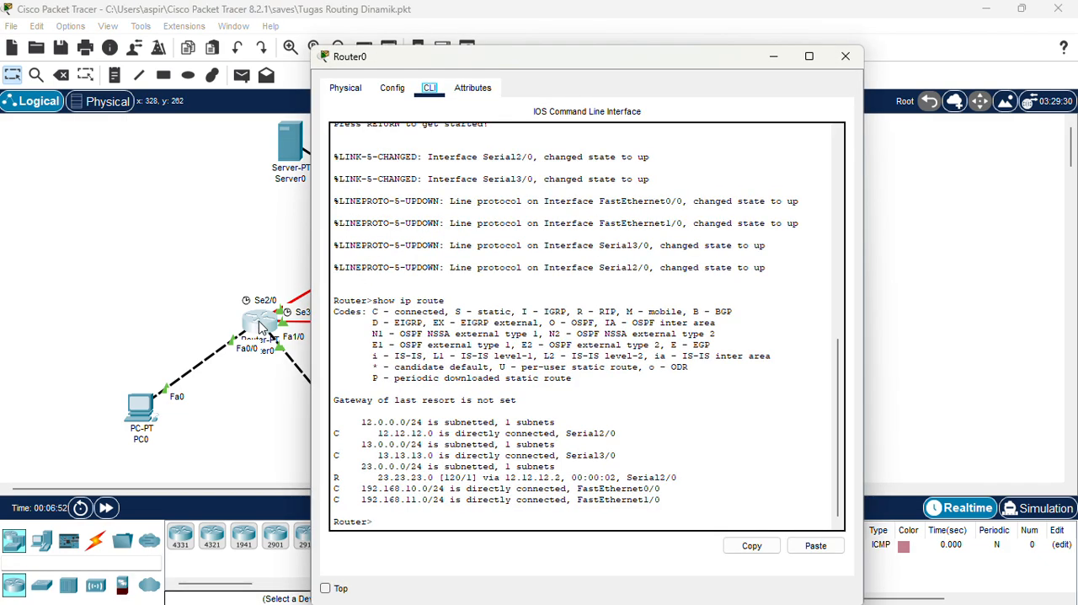
{"action": "left_click", "coordinate": [392, 89]}
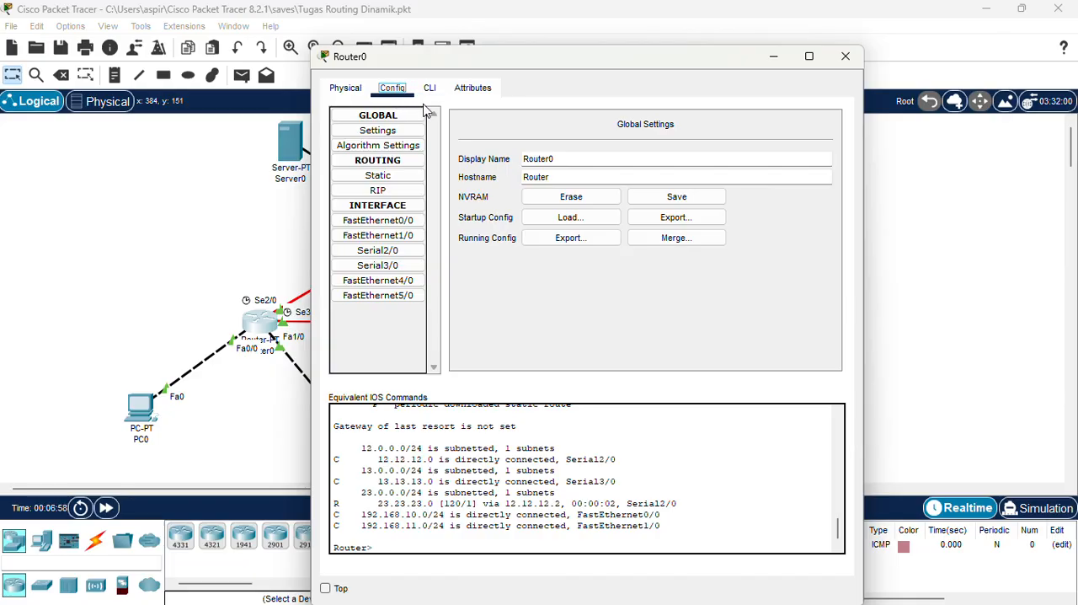
{"action": "left_click", "coordinate": [401, 196]}
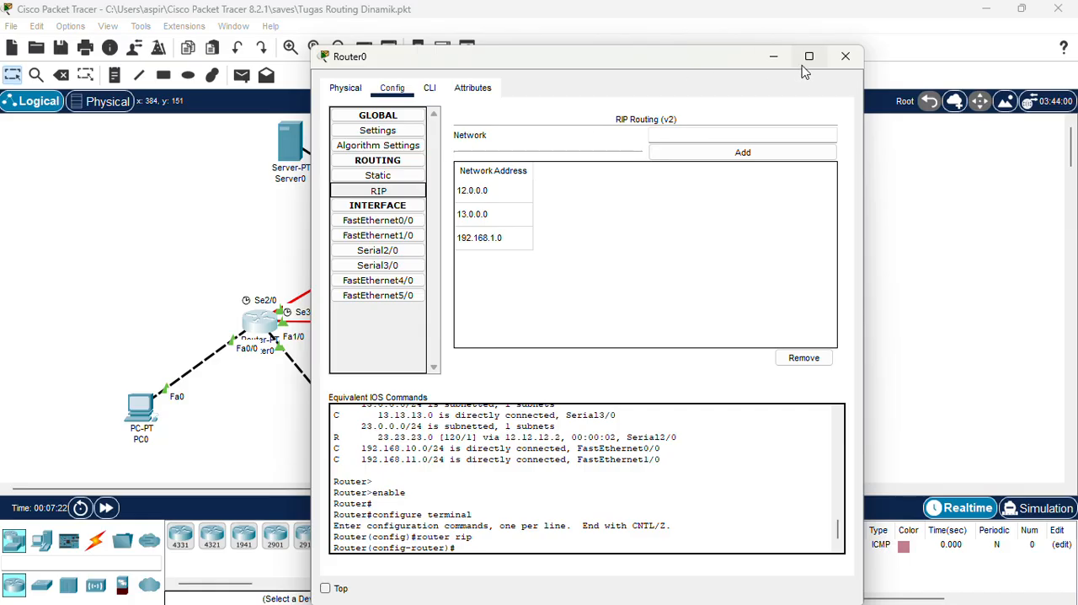
{"action": "mouse_move", "coordinate": [802, 67]}
{"action": "left_click", "coordinate": [845, 56]}
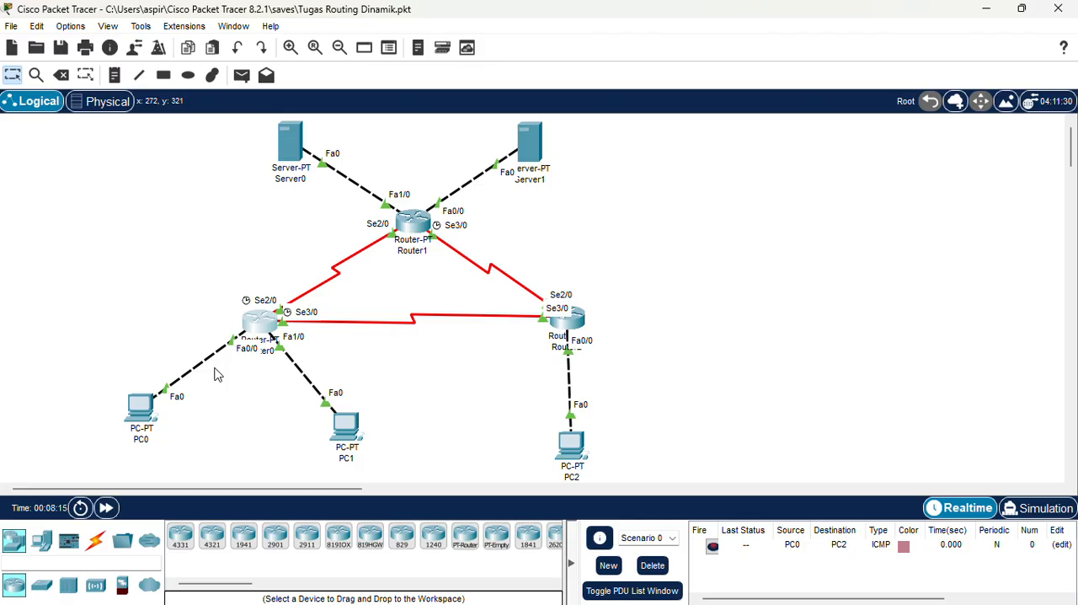
Examine the IP settings of Router0's FastEthernet0/0 and FastEthernet1/0 interfaces.
{"action": "left_click", "coordinate": [257, 338]}
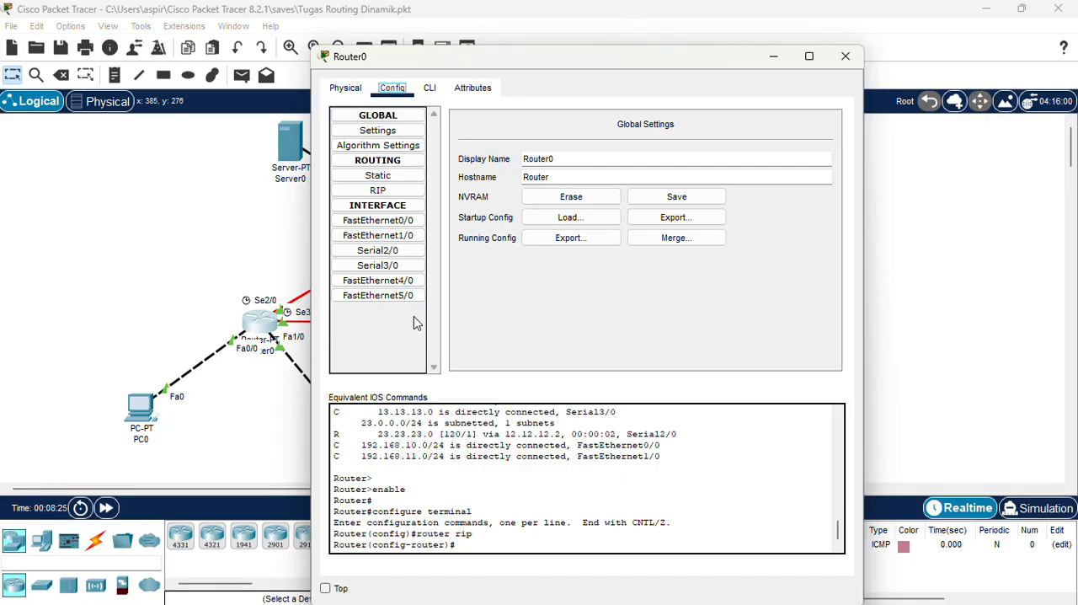
{"action": "left_click", "coordinate": [405, 227]}
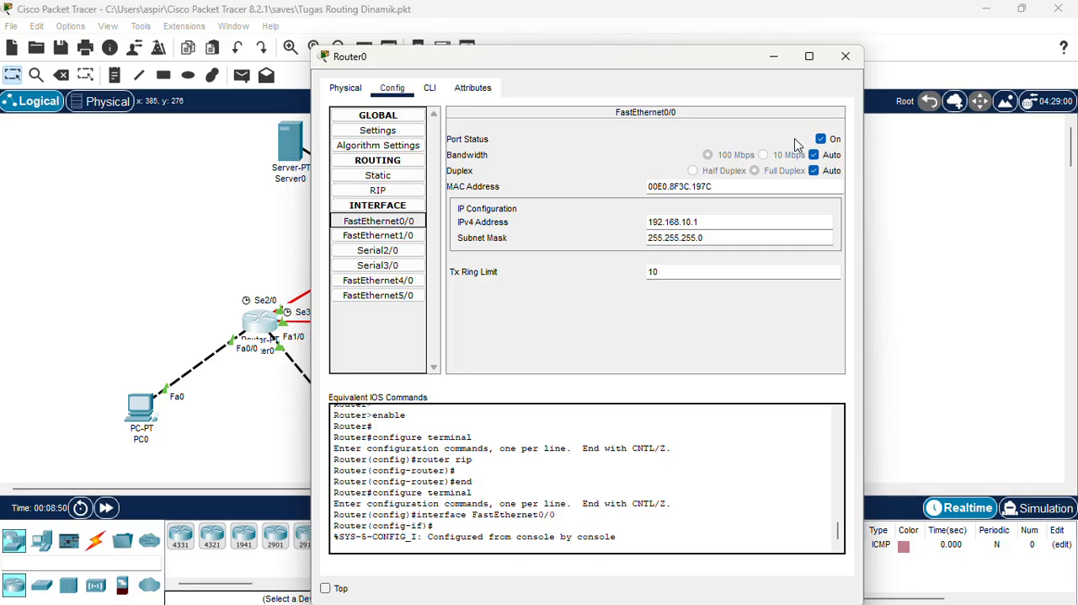
{"action": "left_click", "coordinate": [400, 239]}
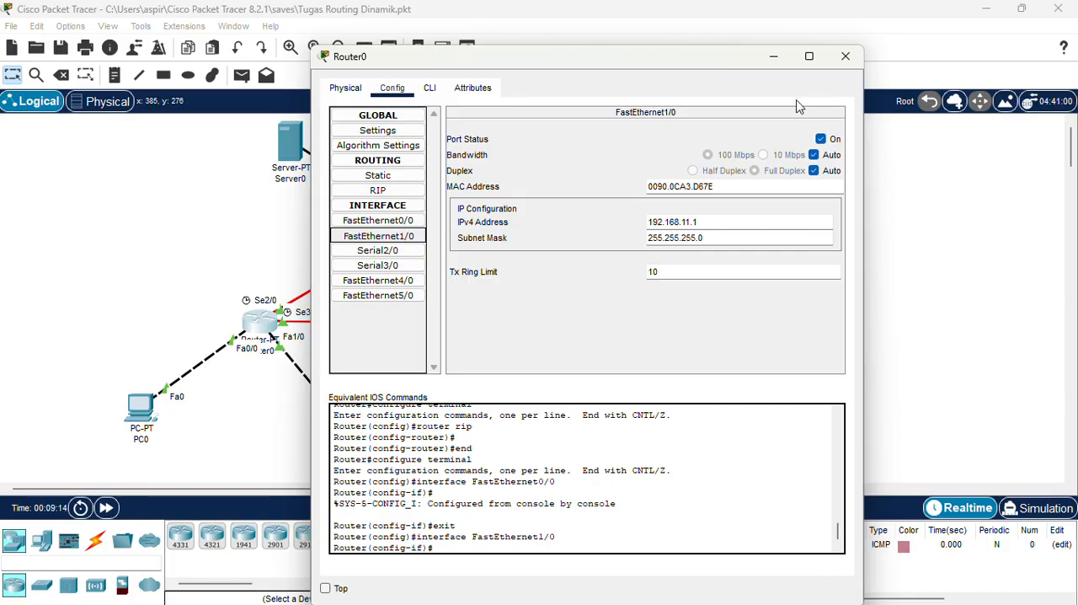
{"action": "left_click", "coordinate": [845, 57]}
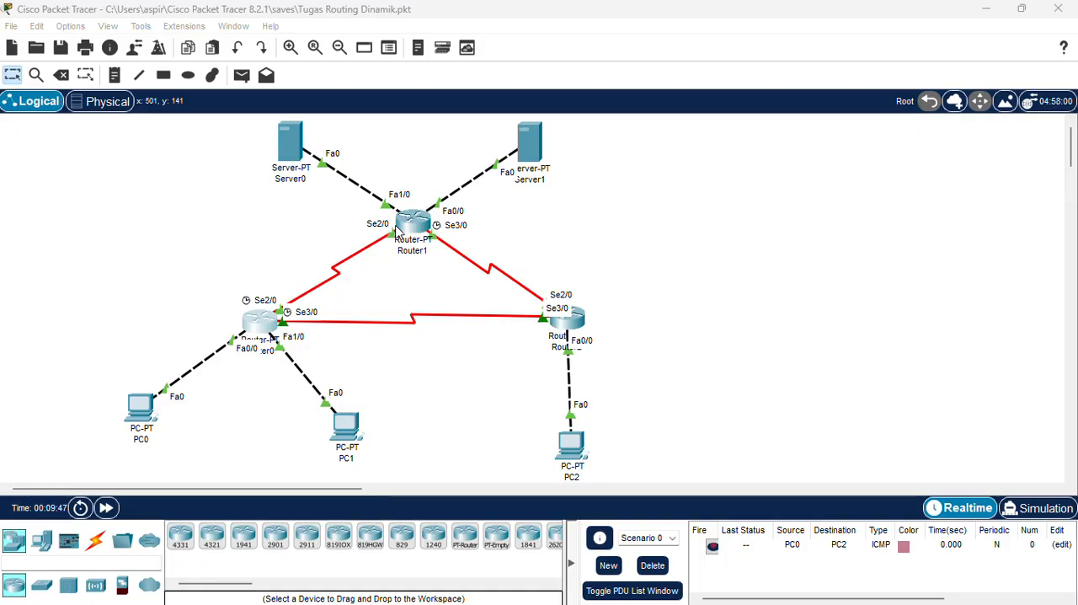
Open Router0's command line and return to privileged EXEC mode with exit and end.
{"action": "left_click", "coordinate": [268, 325]}
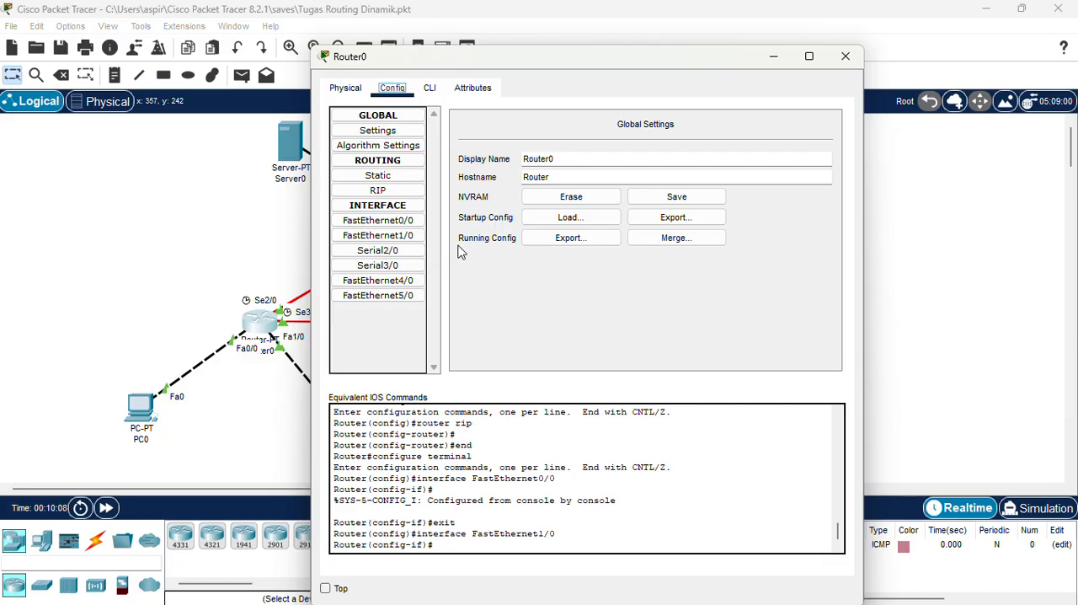
{"action": "left_click", "coordinate": [429, 94]}
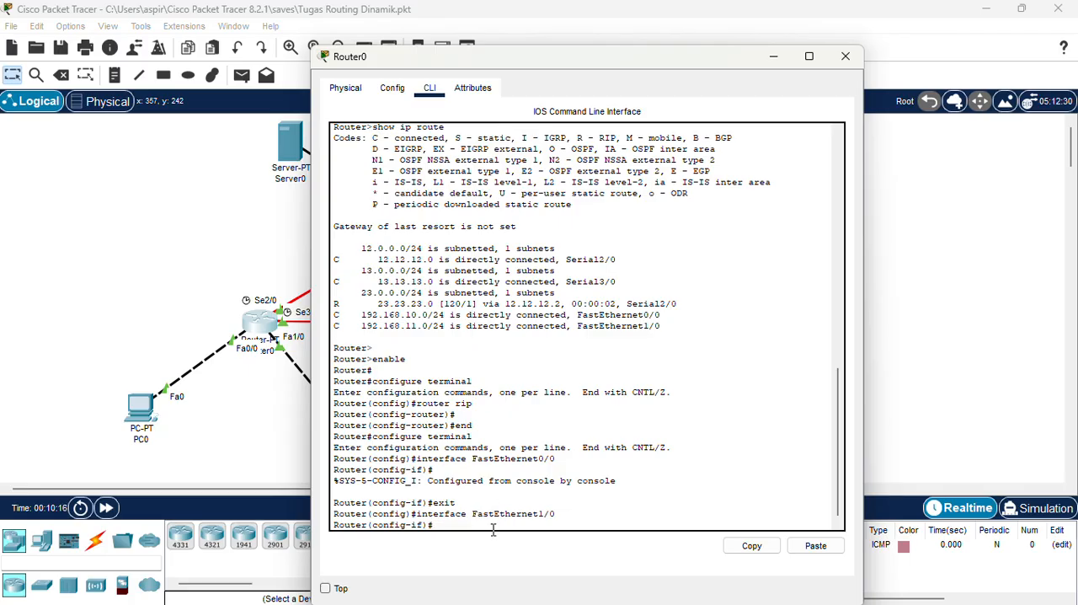
{"action": "type", "text": "exit"}
{"action": "key", "text": "Return"}
{"action": "type", "text": "end"}
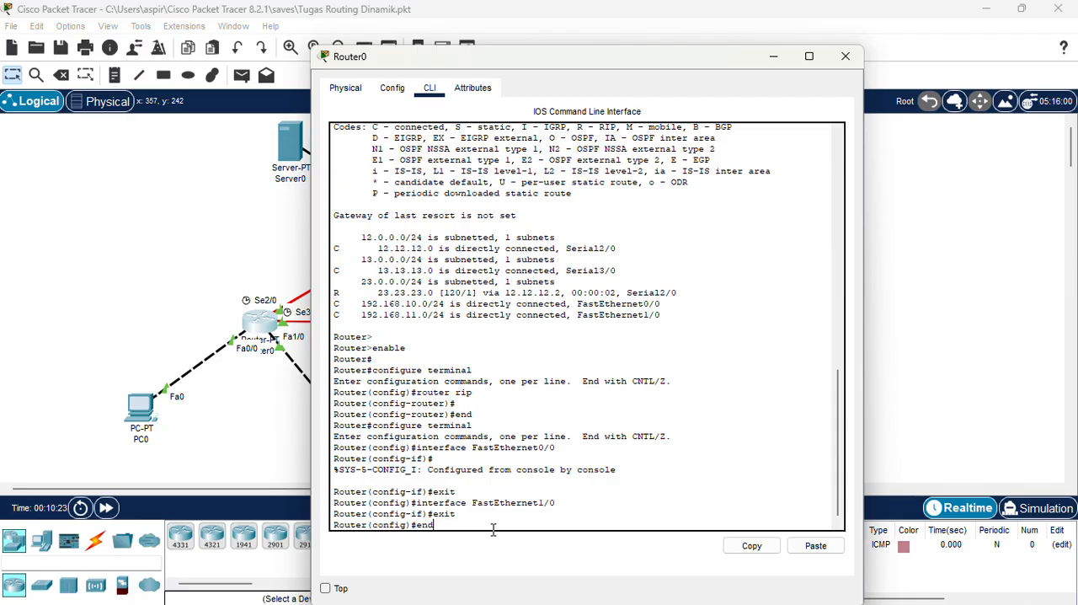
{"action": "key", "text": "Return"}
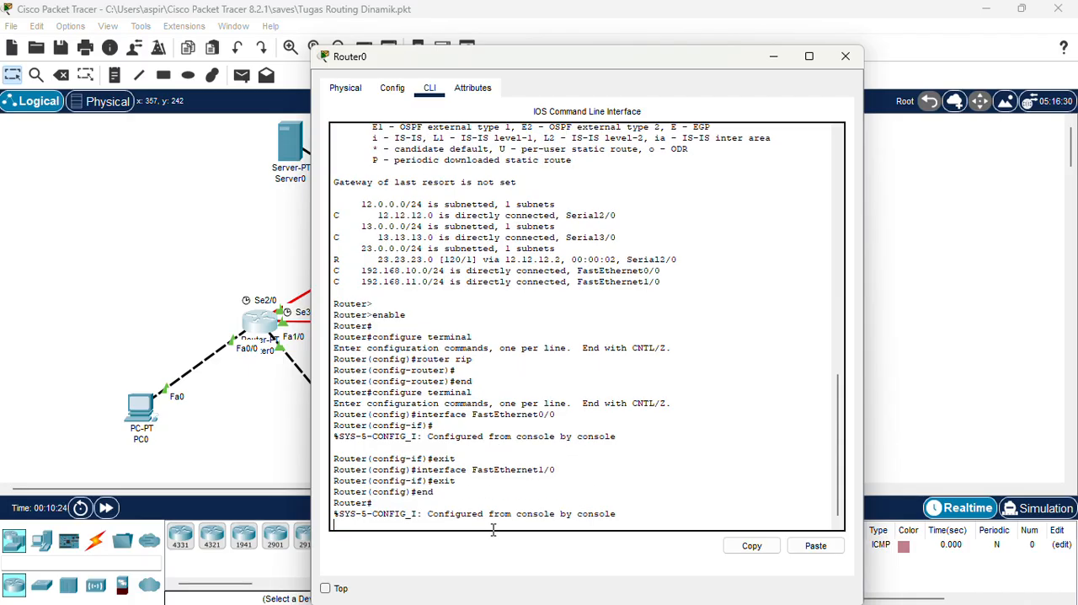
{"action": "key", "text": "Return"}
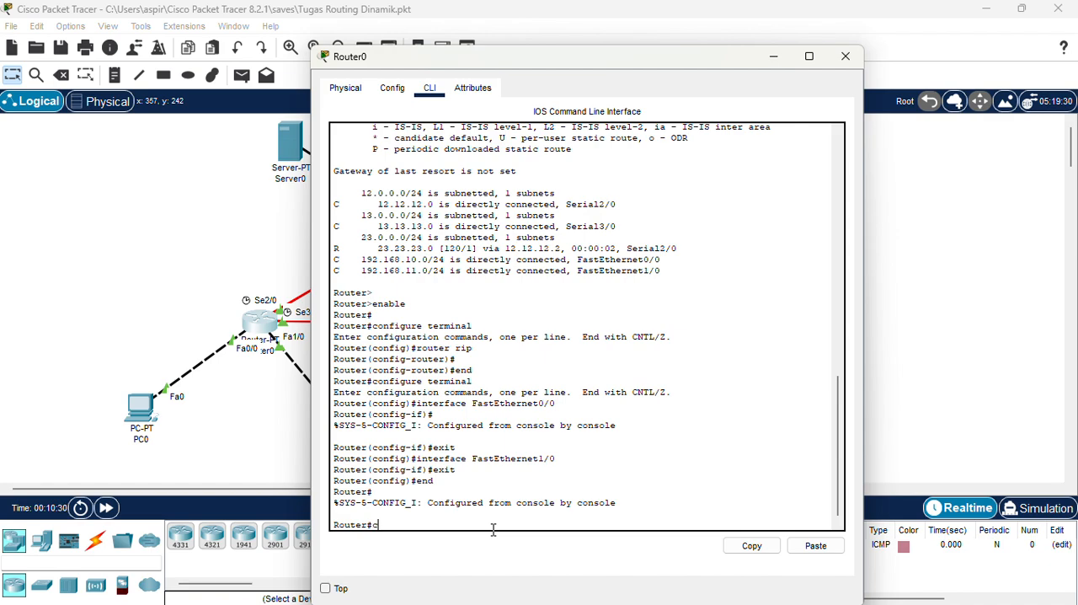
Enter RIP configuration mode on Router0 with configure terminal and router rip.
{"action": "type", "text": "configure terminal"}
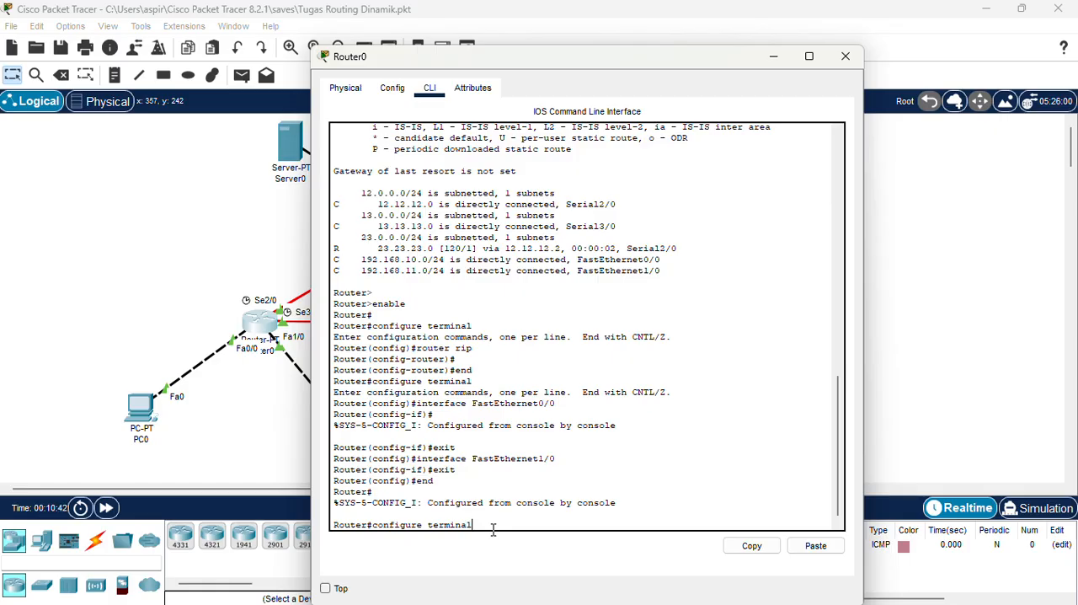
{"action": "key", "text": "Return"}
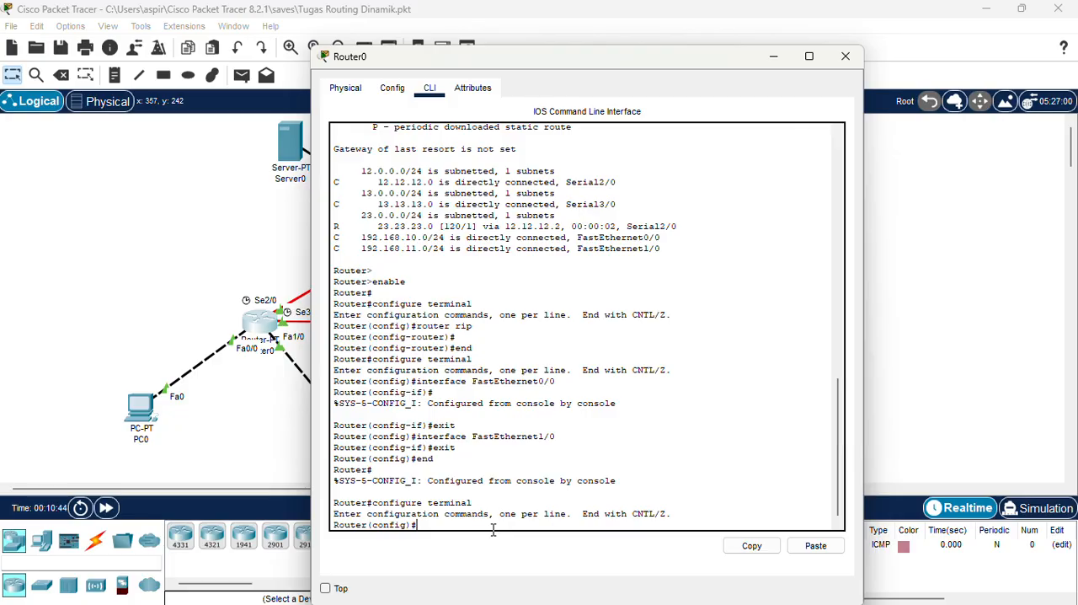
{"action": "type", "text": "router rip"}
{"action": "key", "text": "Return"}
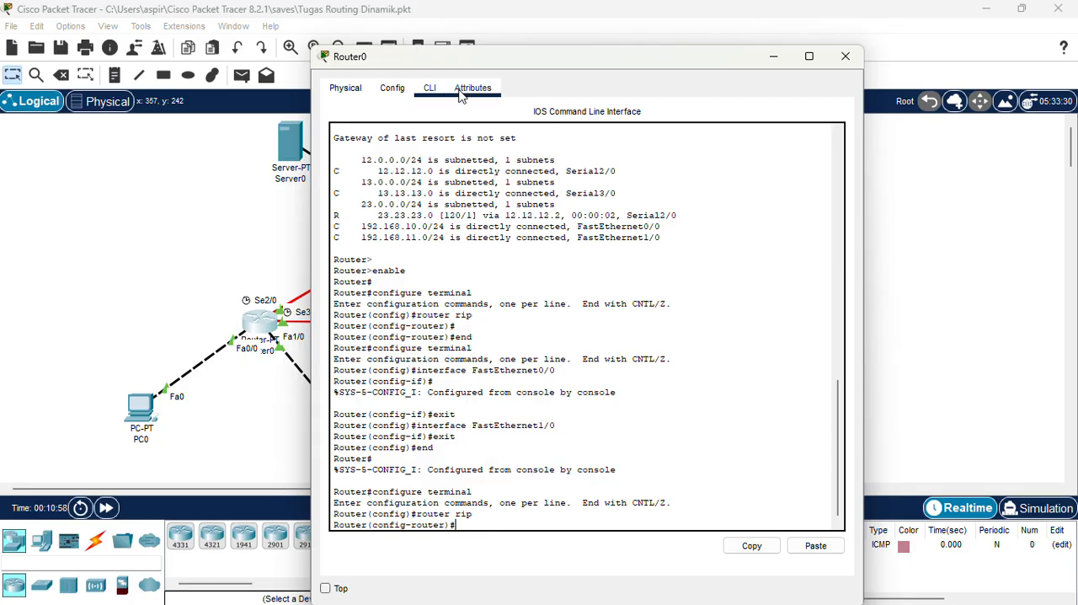
Set Router0's RIP process to version 2.
{"action": "left_click", "coordinate": [455, 31]}
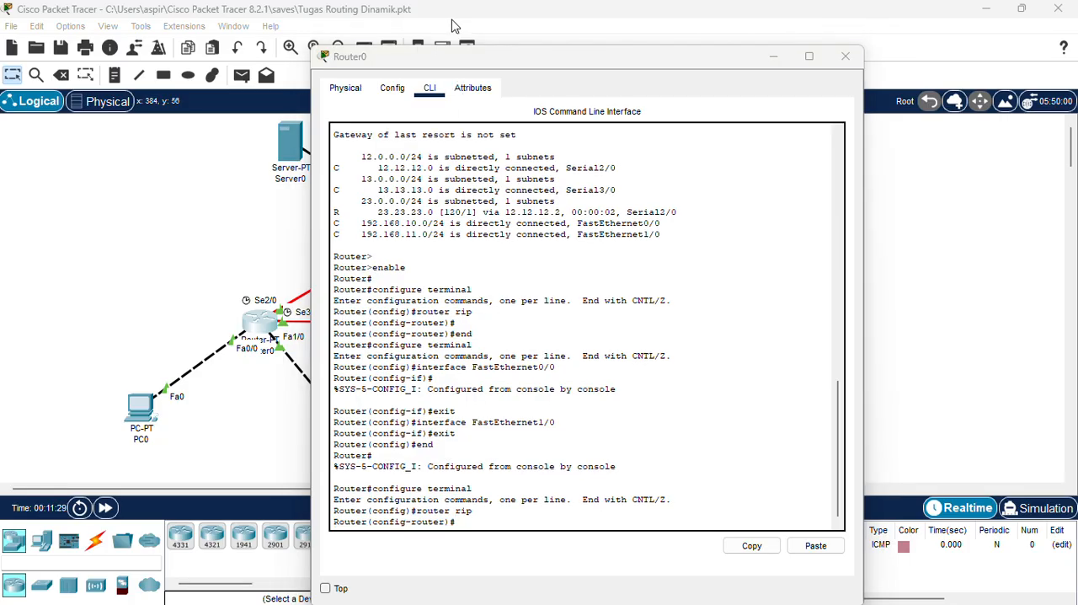
{"action": "left_click", "coordinate": [495, 521]}
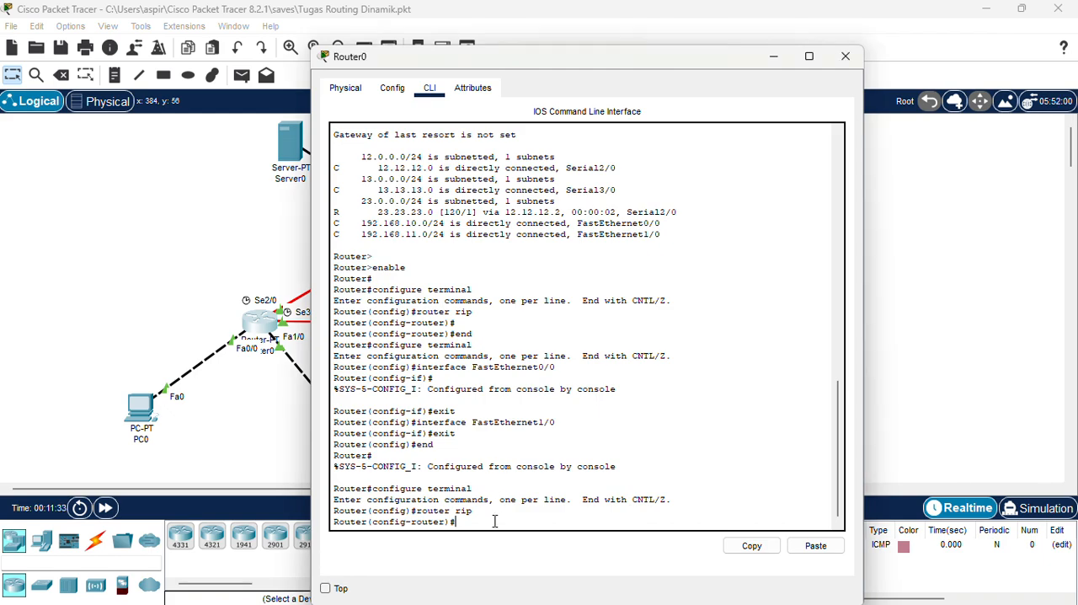
{"action": "type", "text": "version 2"}
{"action": "key", "text": "Return"}
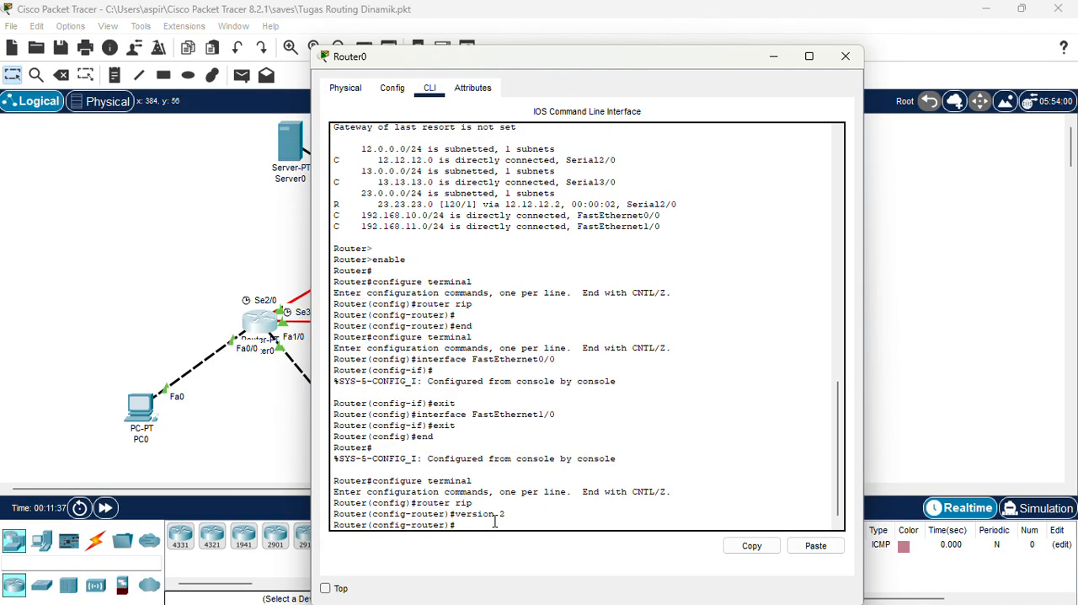
Disable automatic route summarization for RIP on Router0 with no auto-summary.
{"action": "type", "text": "no auto-summary"}
{"action": "key", "text": "Return"}
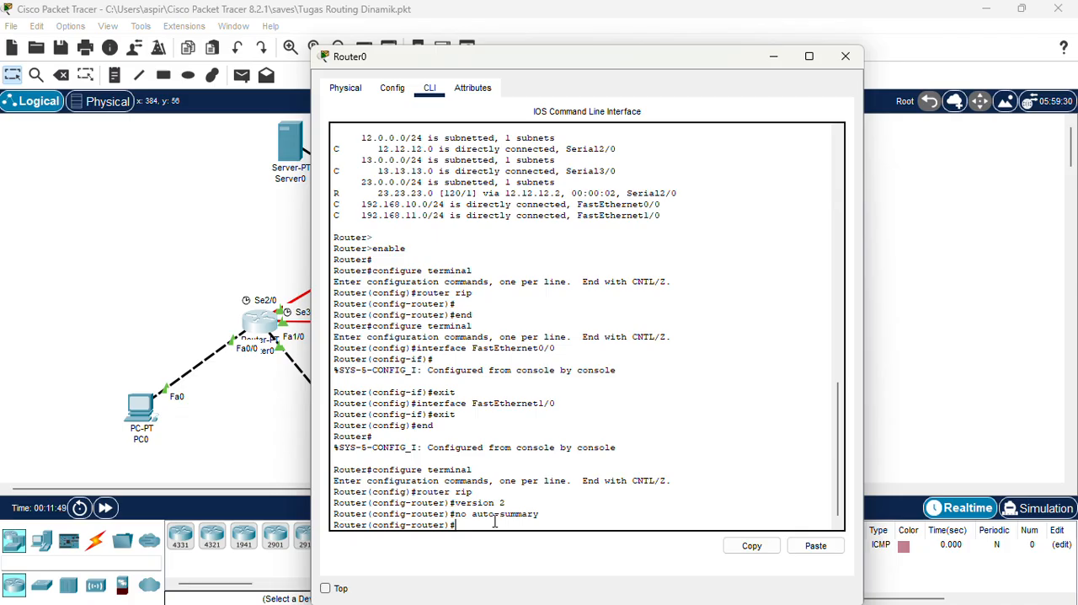
Leave Router0's RIP and global configuration modes with exit and end.
{"action": "type", "text": "exit"}
{"action": "key", "text": "Return"}
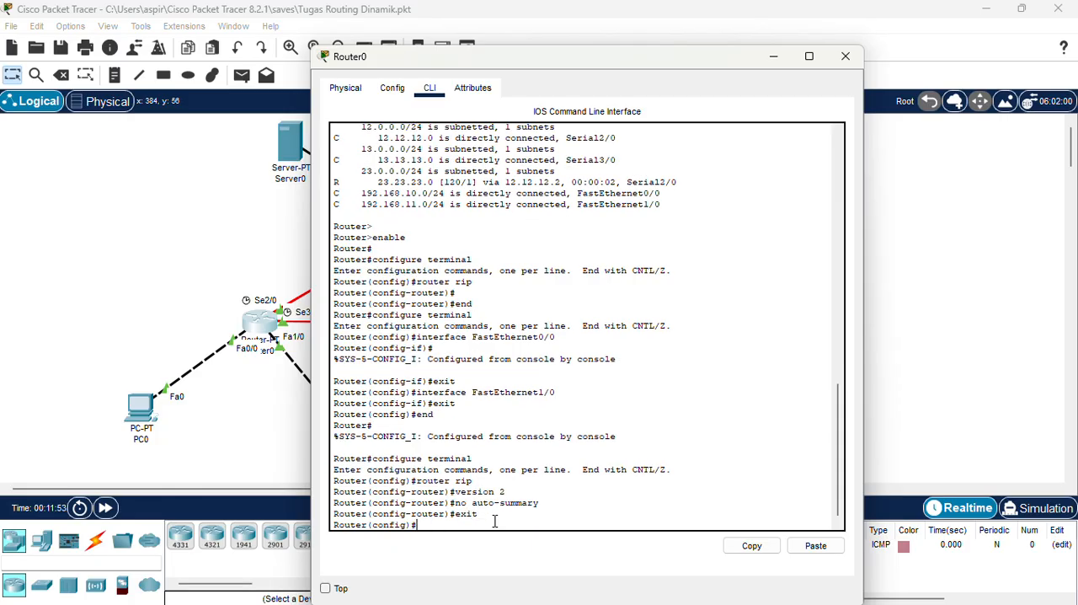
{"action": "type", "text": "end"}
{"action": "key", "text": "Return"}
{"action": "key", "text": "Return"}
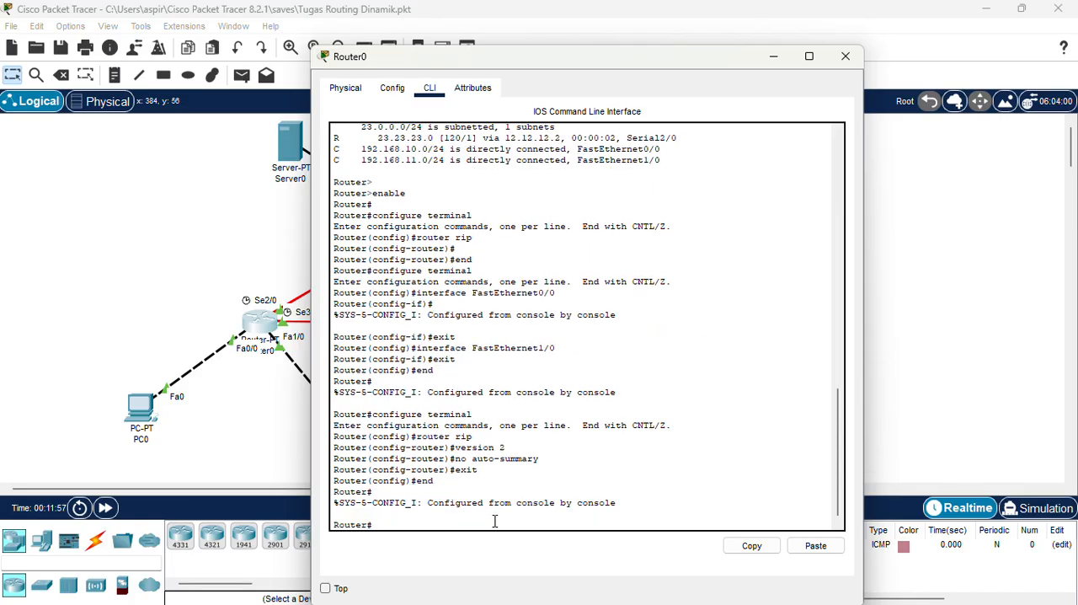
Display Router0's routing table with show ip route, and close the router window after checking it.
{"action": "type", "text": "show ip "}
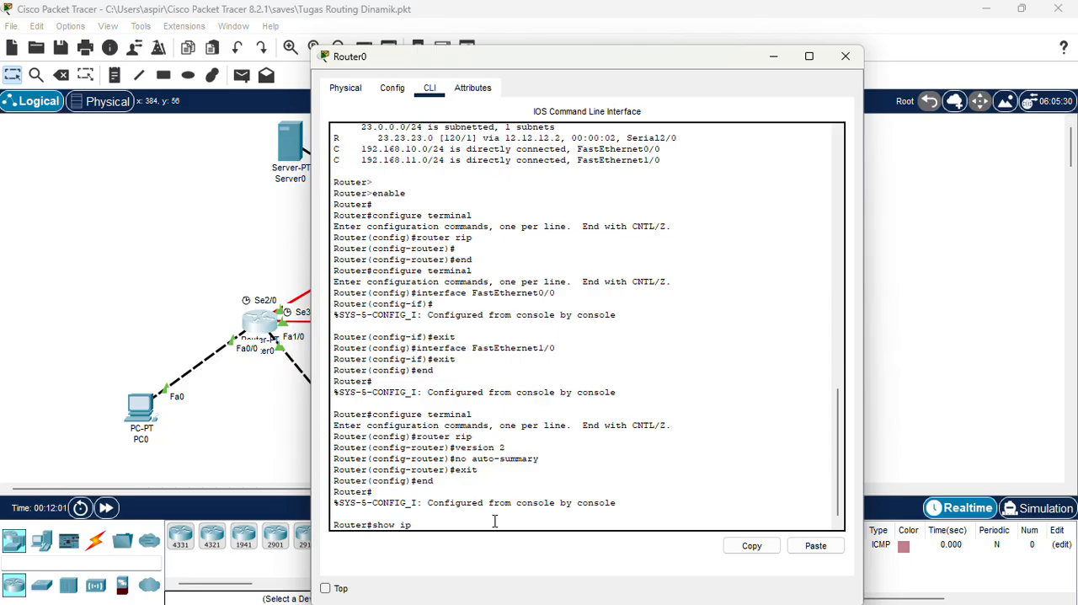
{"action": "type", "text": "route"}
{"action": "key", "text": "Return"}
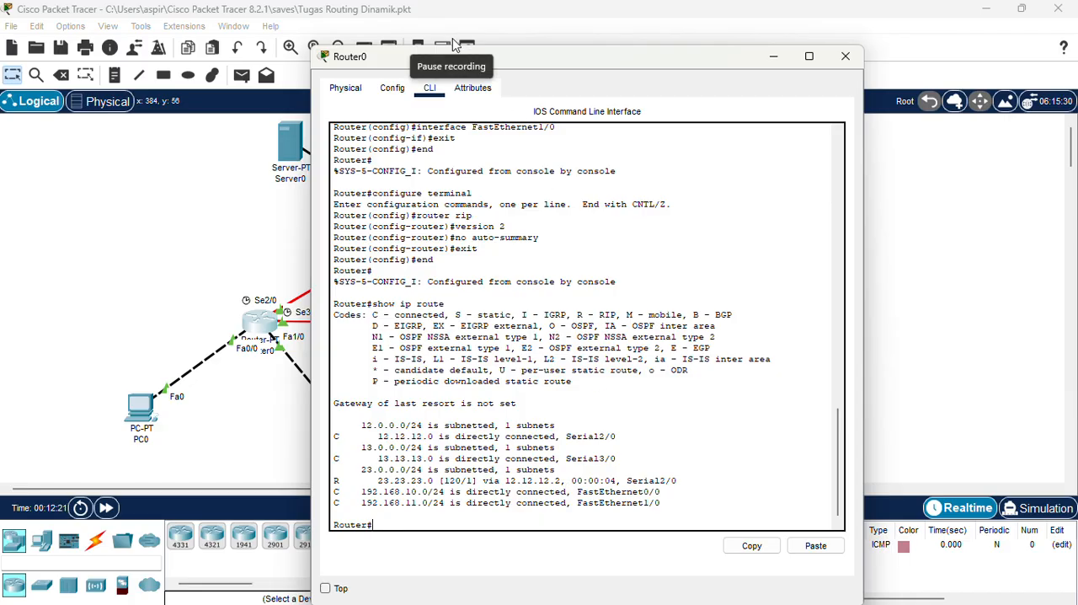
{"action": "left_click", "coordinate": [845, 56]}
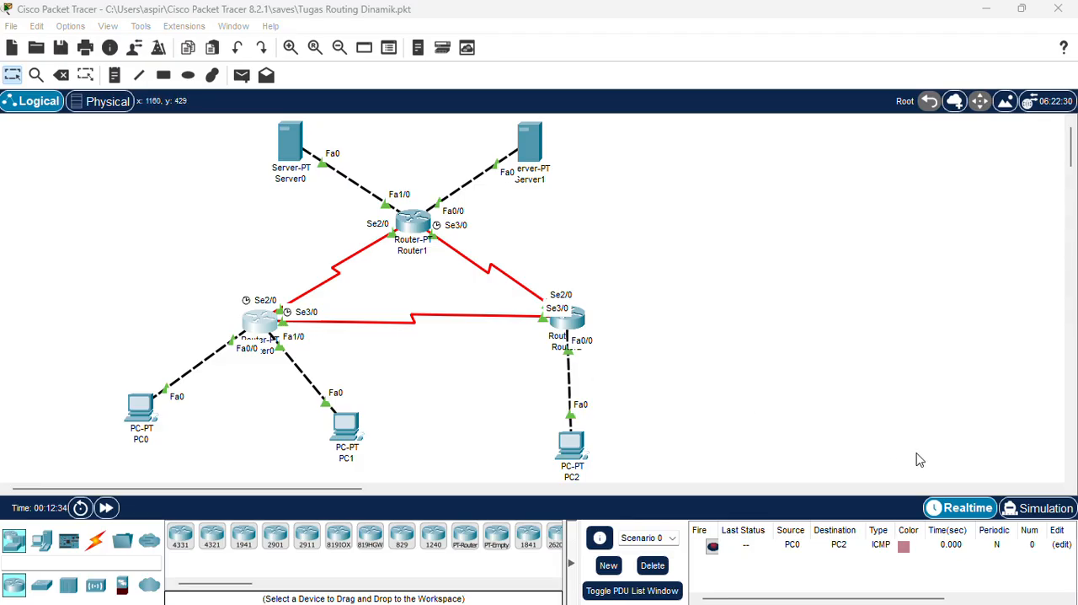
Switch to simulation mode and check which IPv4 protocols the event filters include.
{"action": "left_click", "coordinate": [1029, 508]}
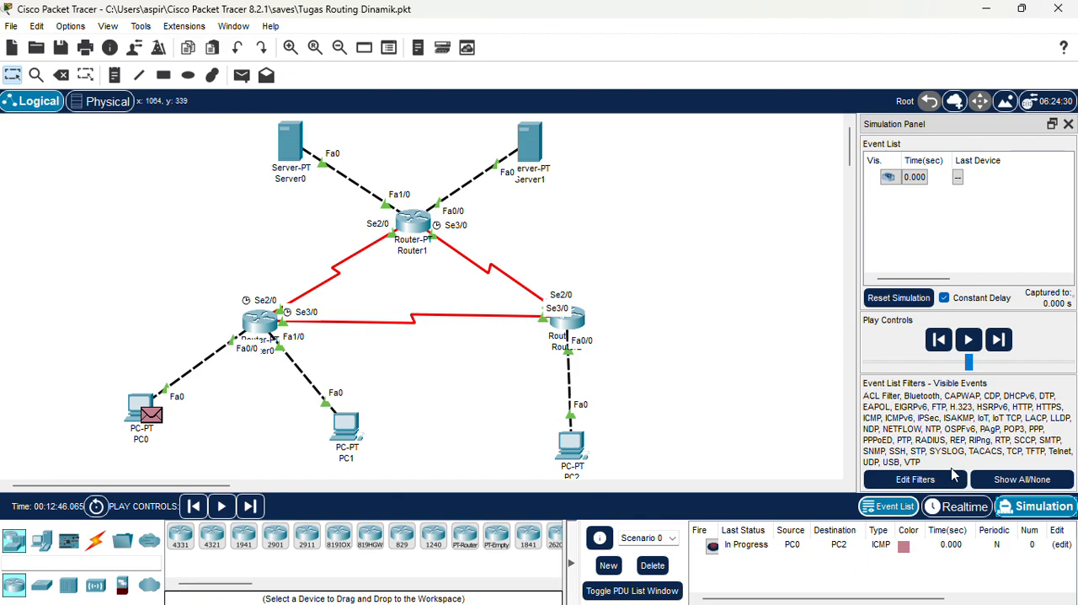
{"action": "left_click", "coordinate": [945, 482]}
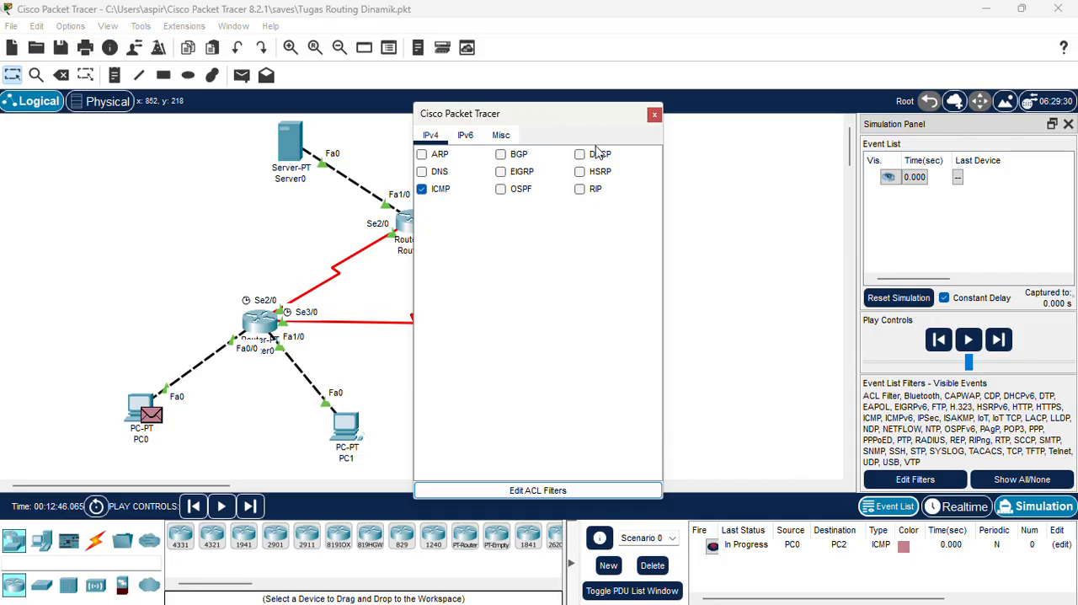
{"action": "left_click", "coordinate": [654, 115]}
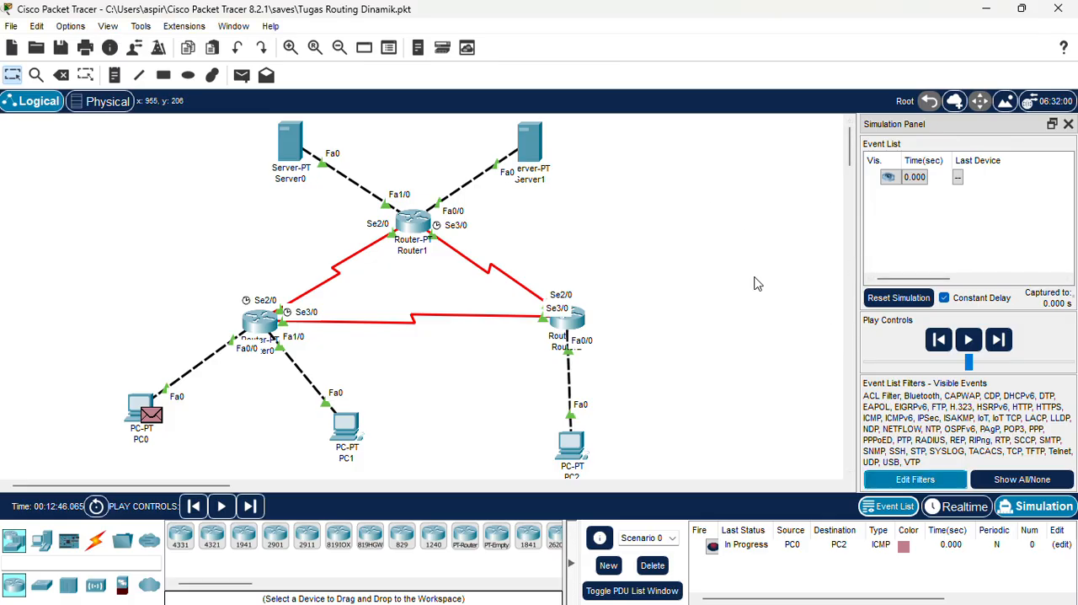
Start a simple PDU with PC1 as its source.
{"action": "left_click", "coordinate": [241, 75]}
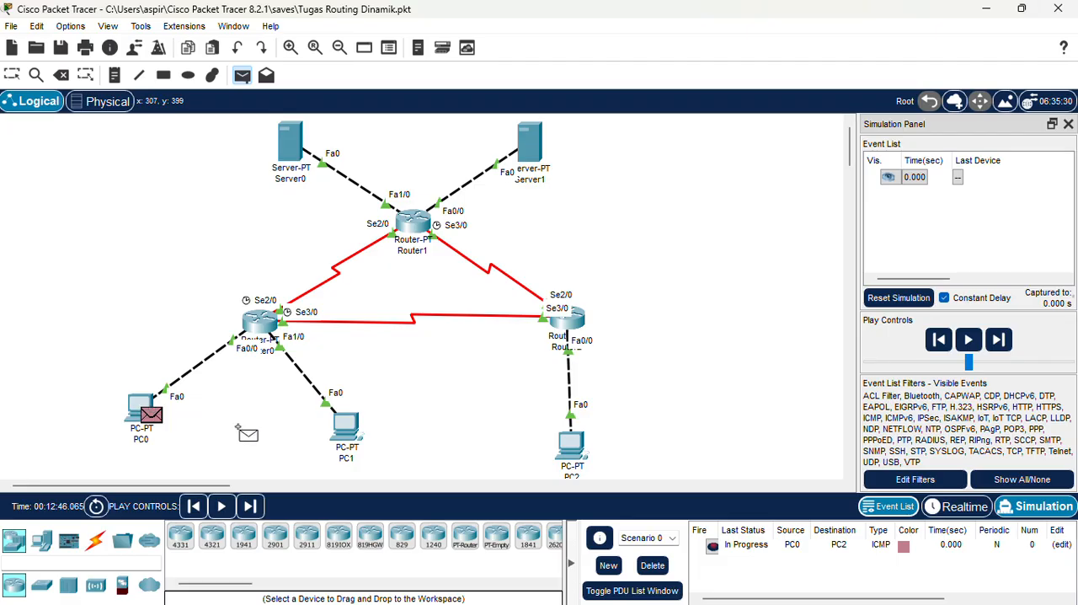
{"action": "left_click", "coordinate": [348, 427]}
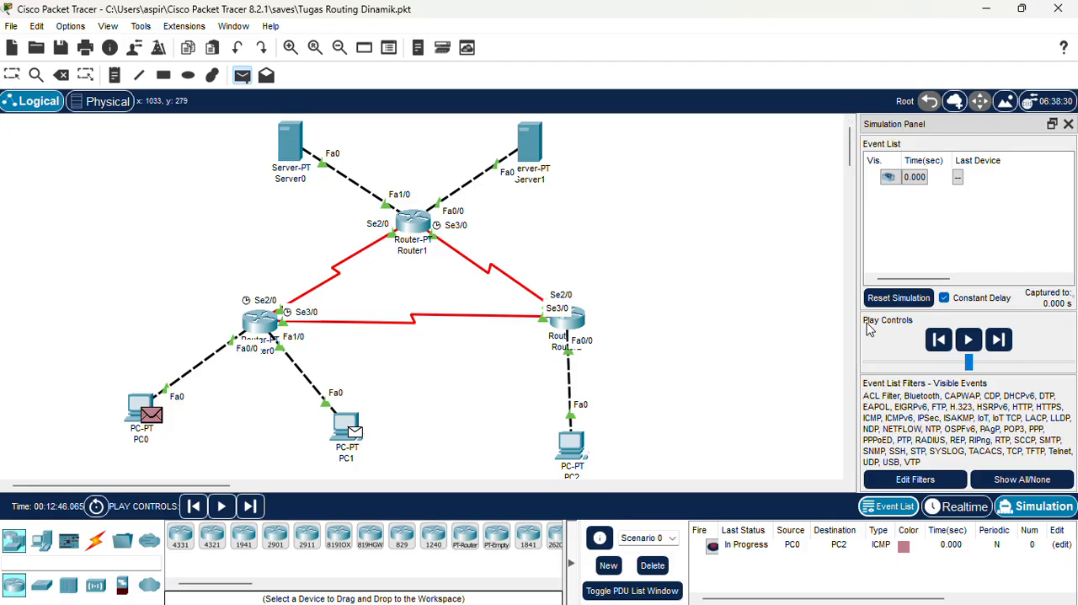
Play the simulation, capturing forward through the PC0-to-PC2 packet and routing events, then pause it and return to realtime mode.
{"action": "left_click", "coordinate": [973, 346]}
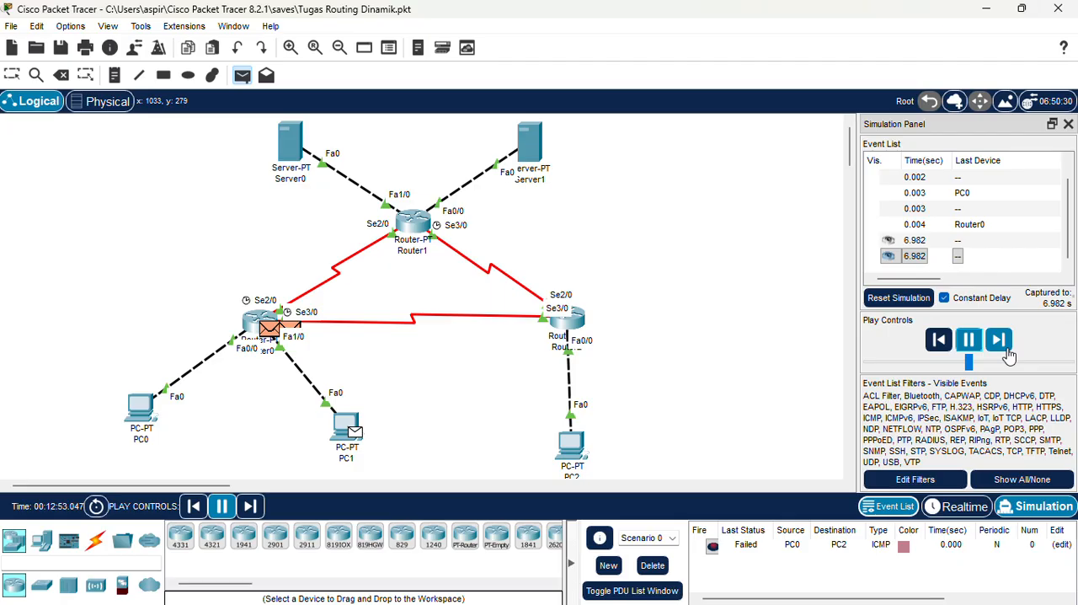
{"action": "left_click", "coordinate": [1009, 356]}
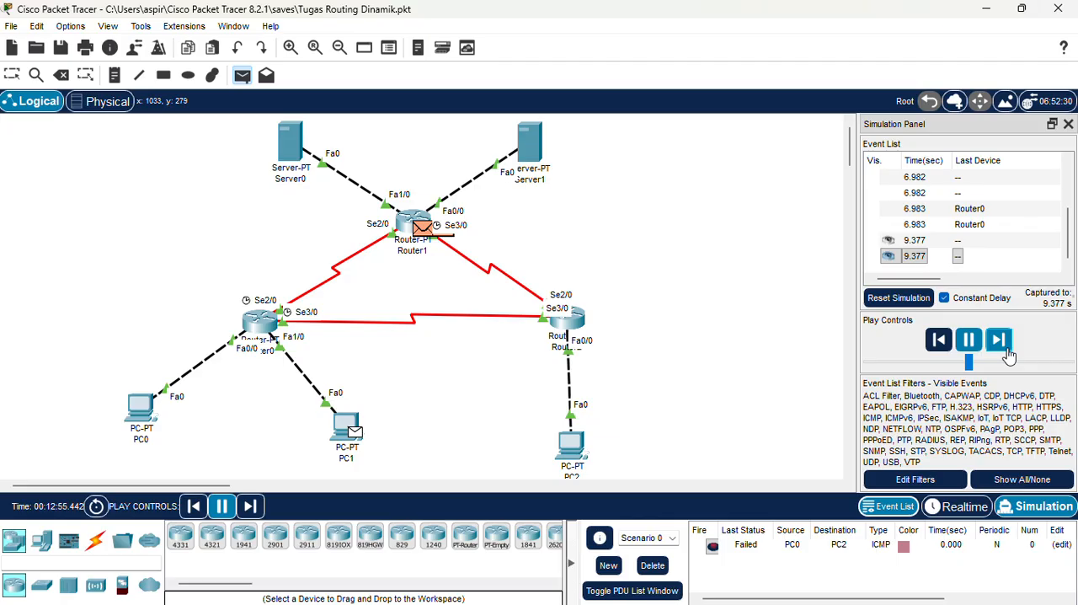
{"action": "left_click", "coordinate": [999, 340]}
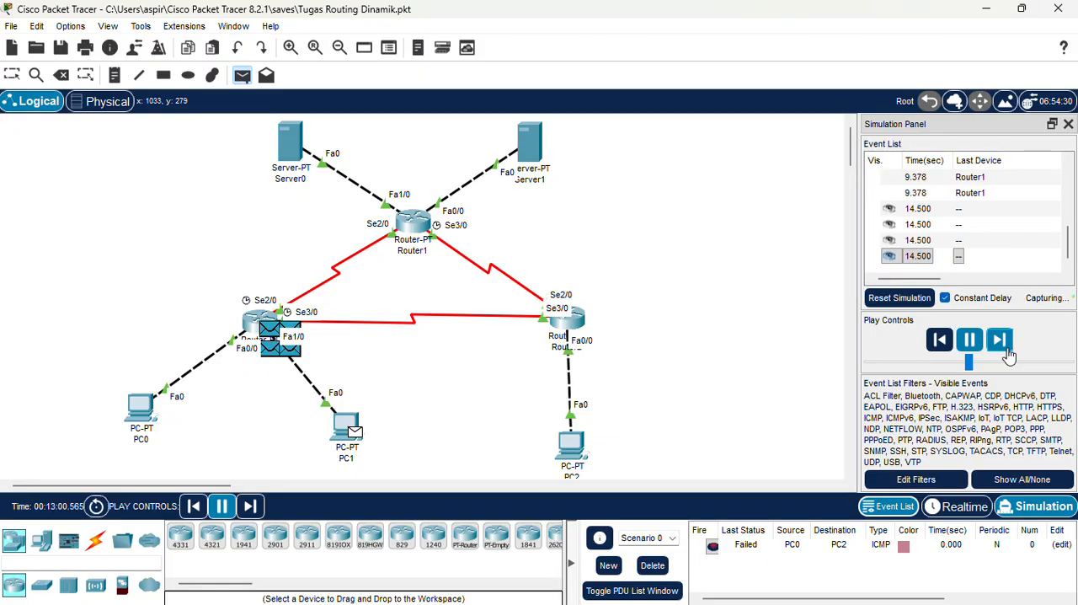
{"action": "left_click", "coordinate": [1008, 352]}
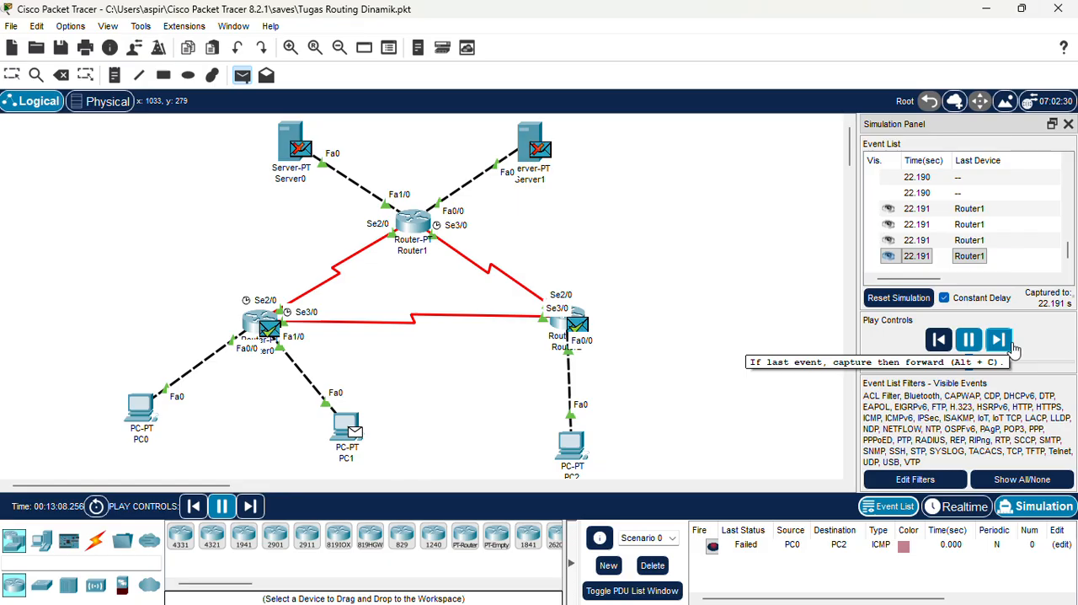
{"action": "left_click", "coordinate": [966, 344]}
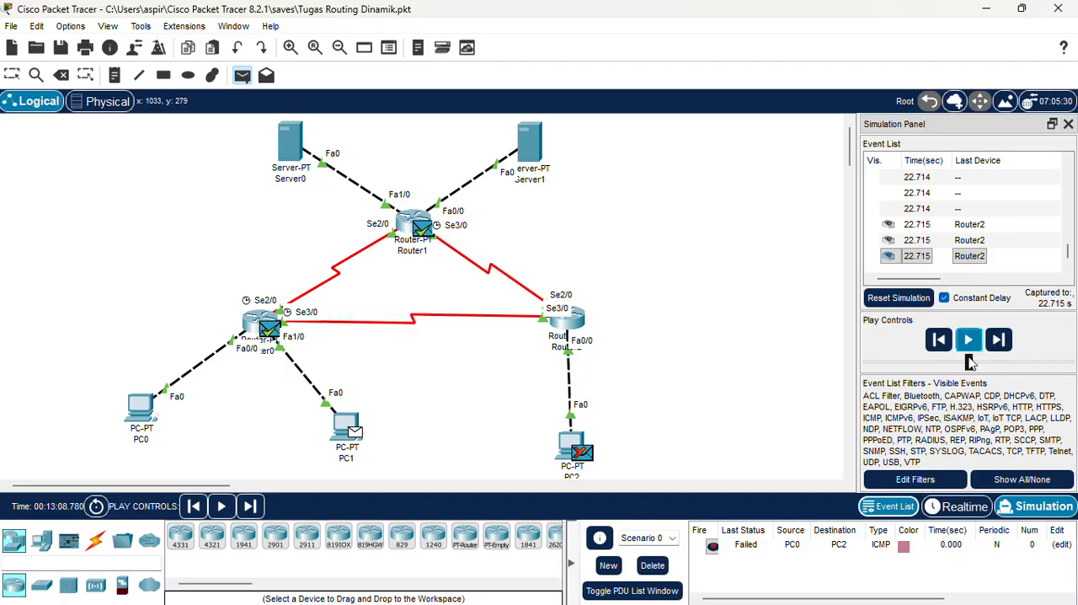
{"action": "left_click", "coordinate": [960, 510]}
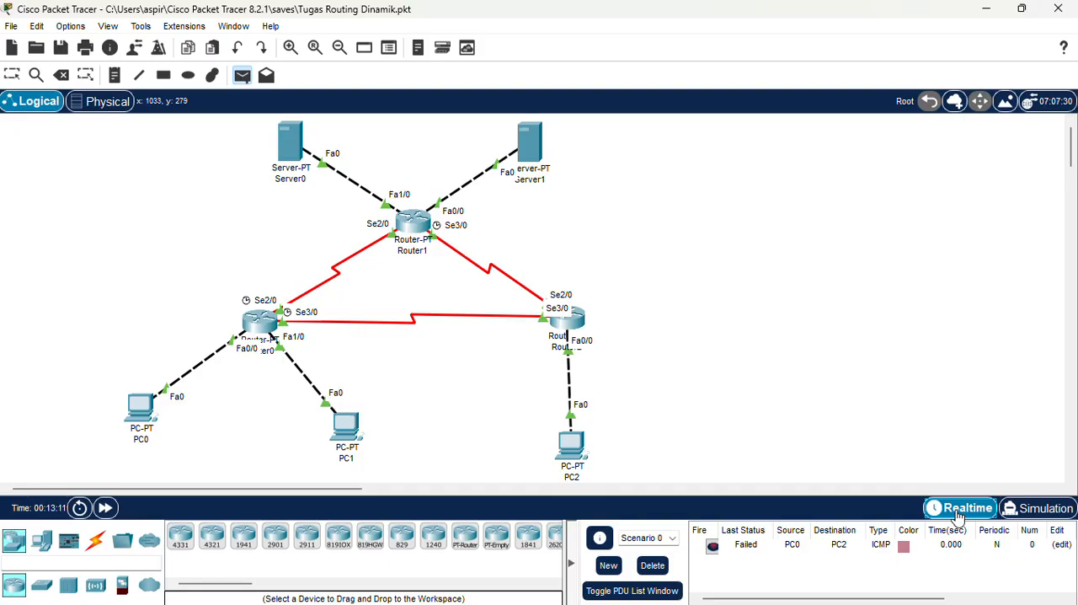